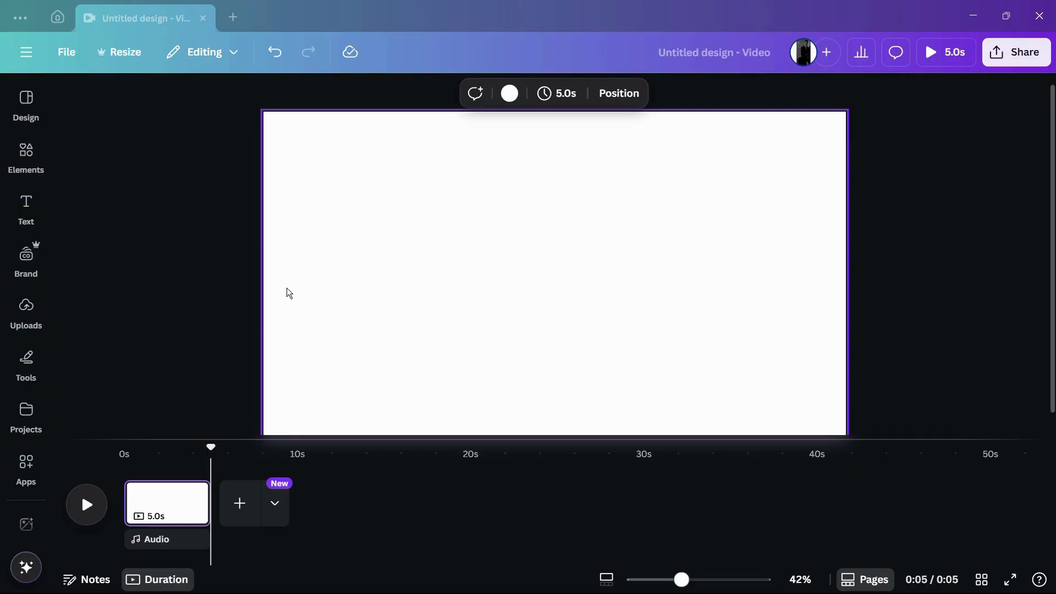
pyautogui.scroll(-4, 286, 301)
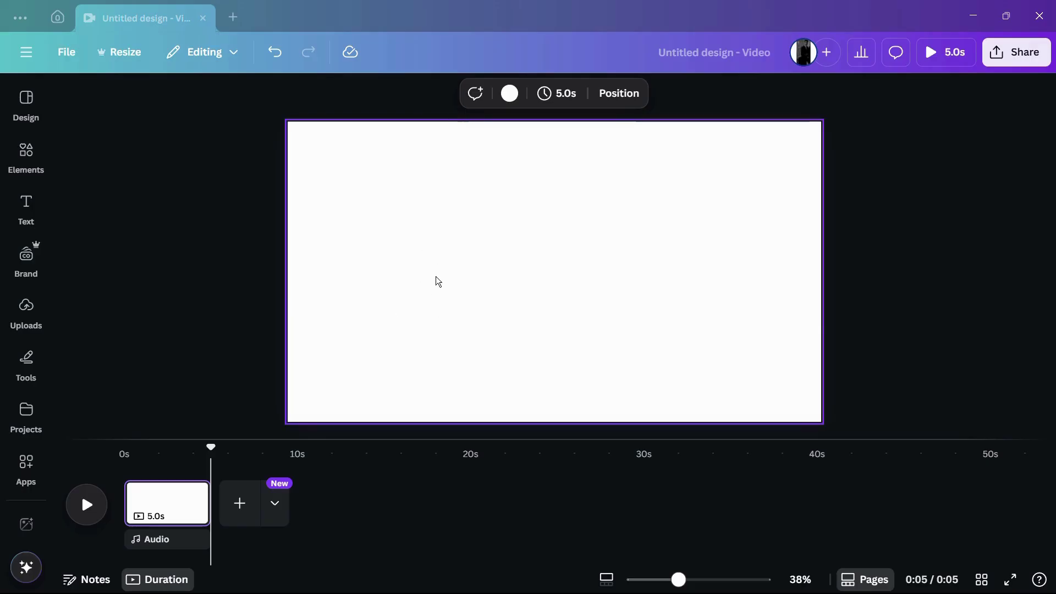
pyautogui.scroll(4, 437, 281)
pyautogui.scroll(-5, 439, 281)
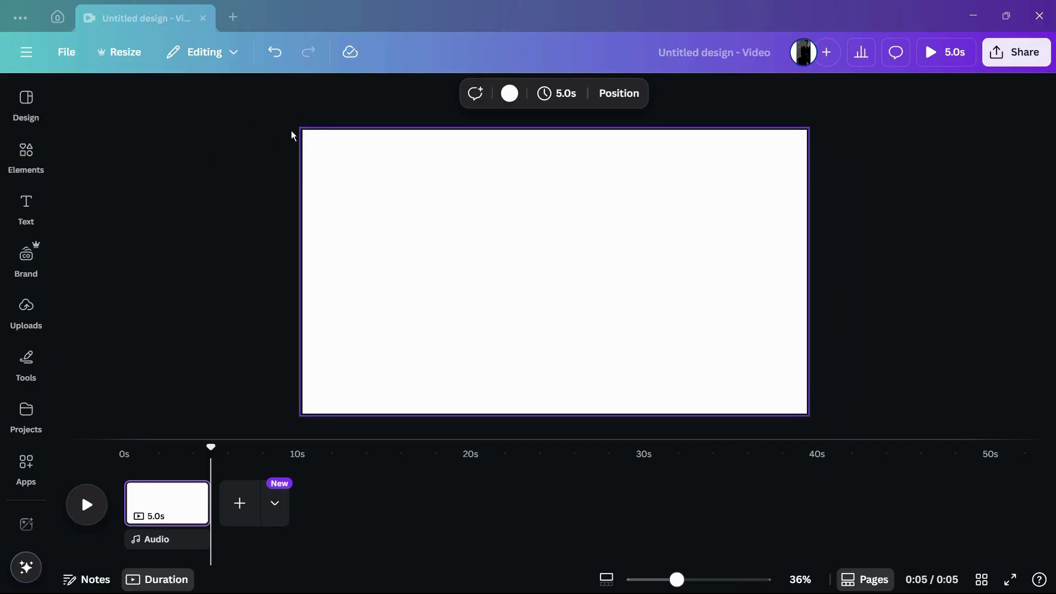
# Step: Replace the previous search in the elements library with a search for "cars"
pyautogui.click(30, 157)
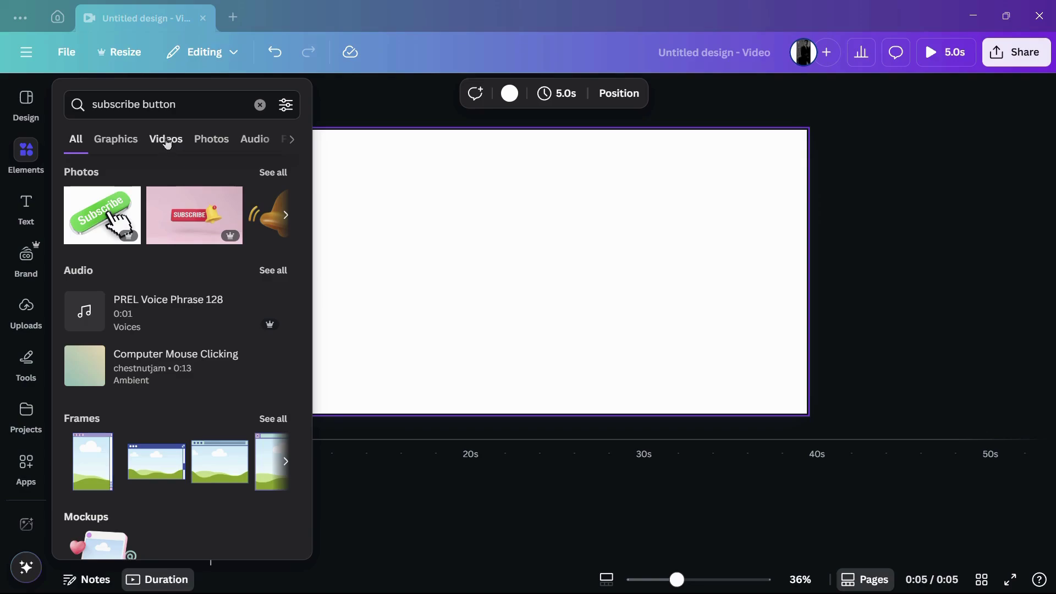
pyautogui.click(194, 98)
pyautogui.hotkey('ctrl', 'a')
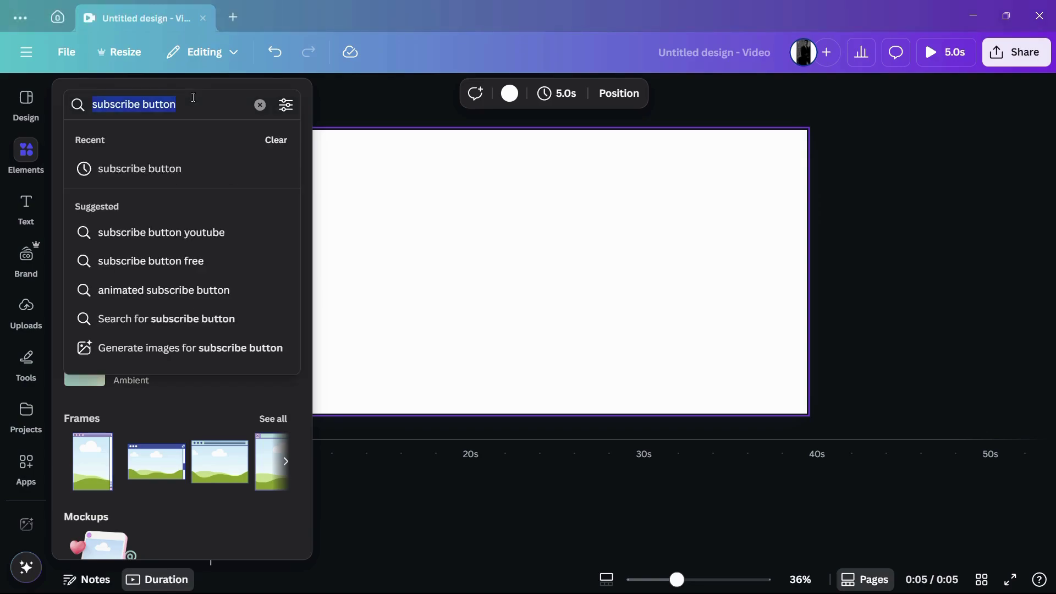
pyautogui.press('BackSpace')
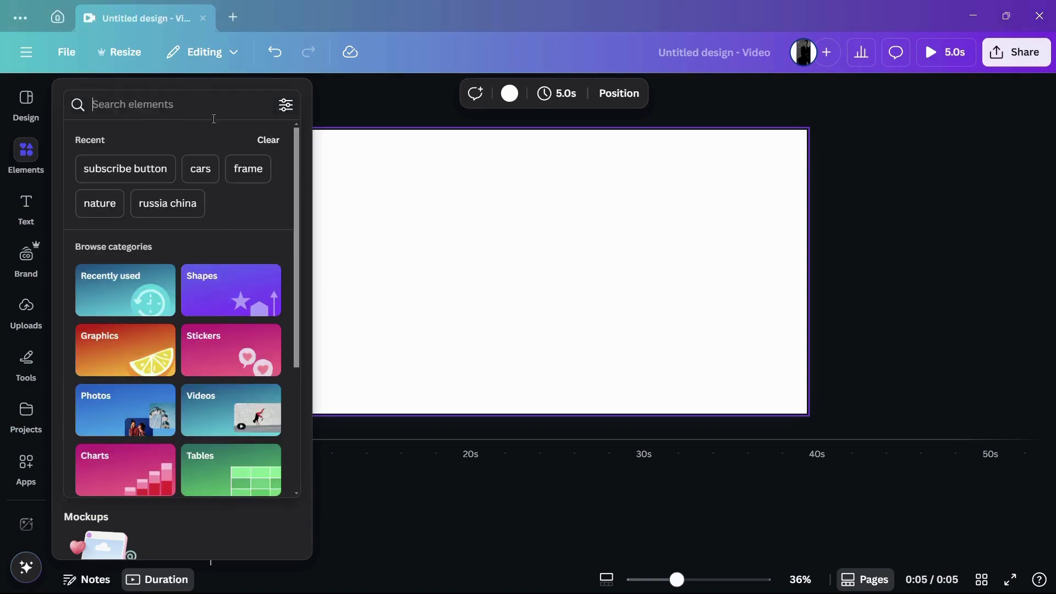
pyautogui.scroll(-3, 218, 261)
pyautogui.scroll(3, 221, 265)
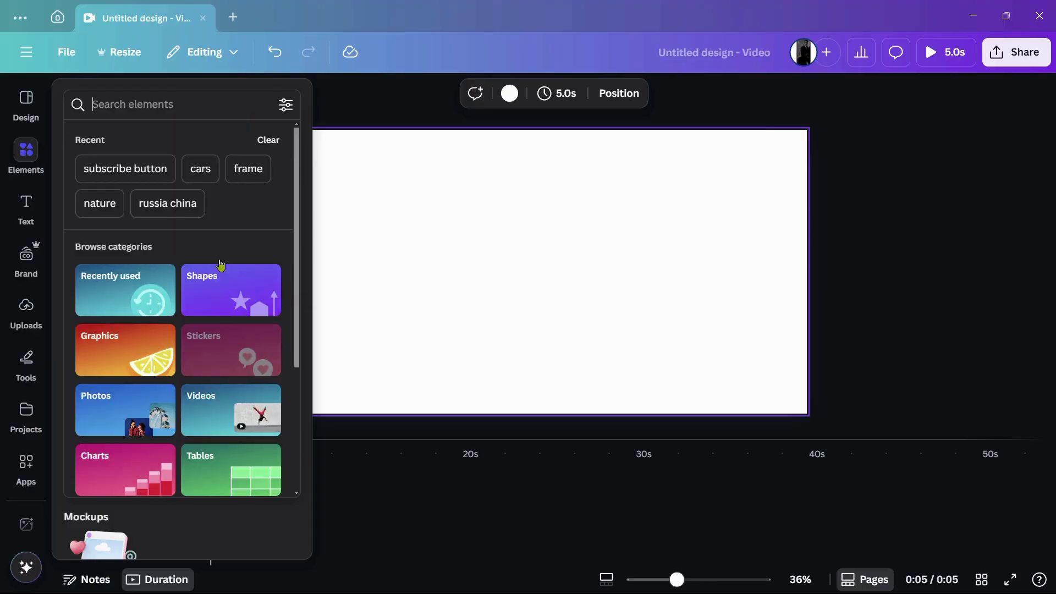
pyautogui.write('cars')
pyautogui.press('Return')
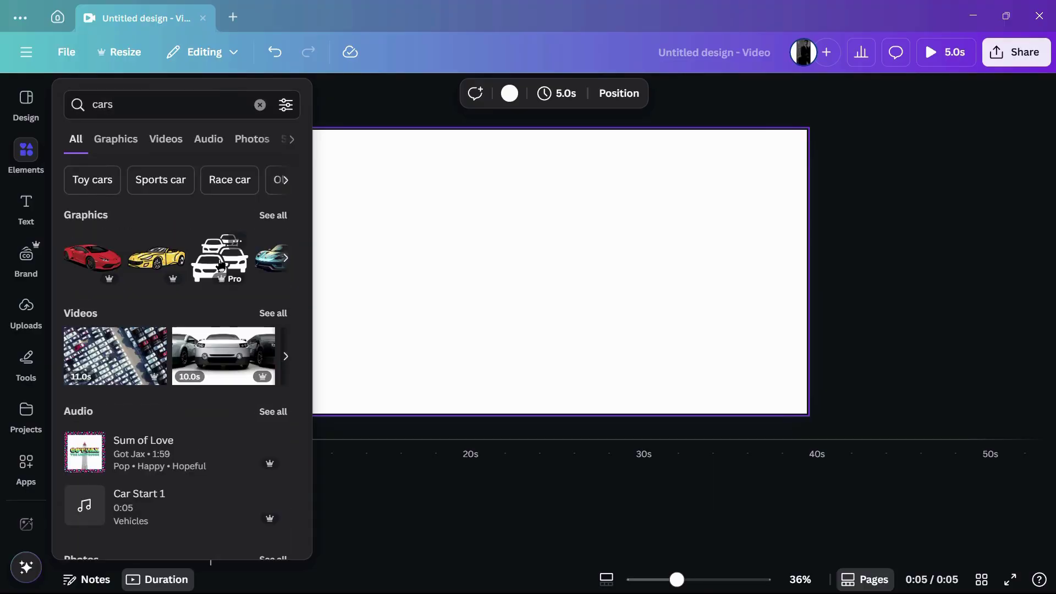
# Step: Add the 11.0s aerial parking-lot video as the page background and briefly play it
pyautogui.click(132, 364)
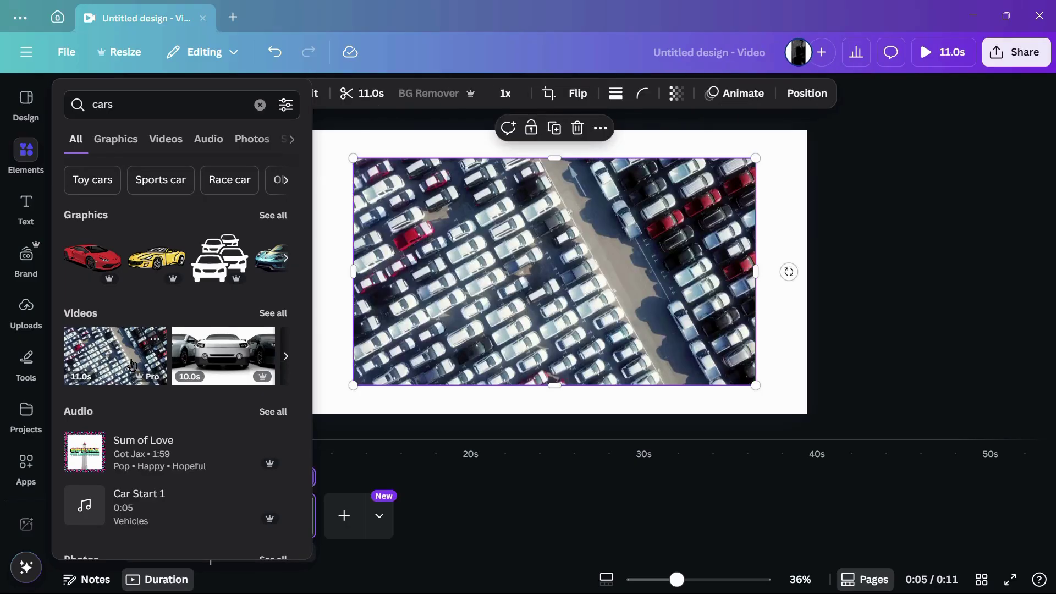
pyautogui.click(371, 312)
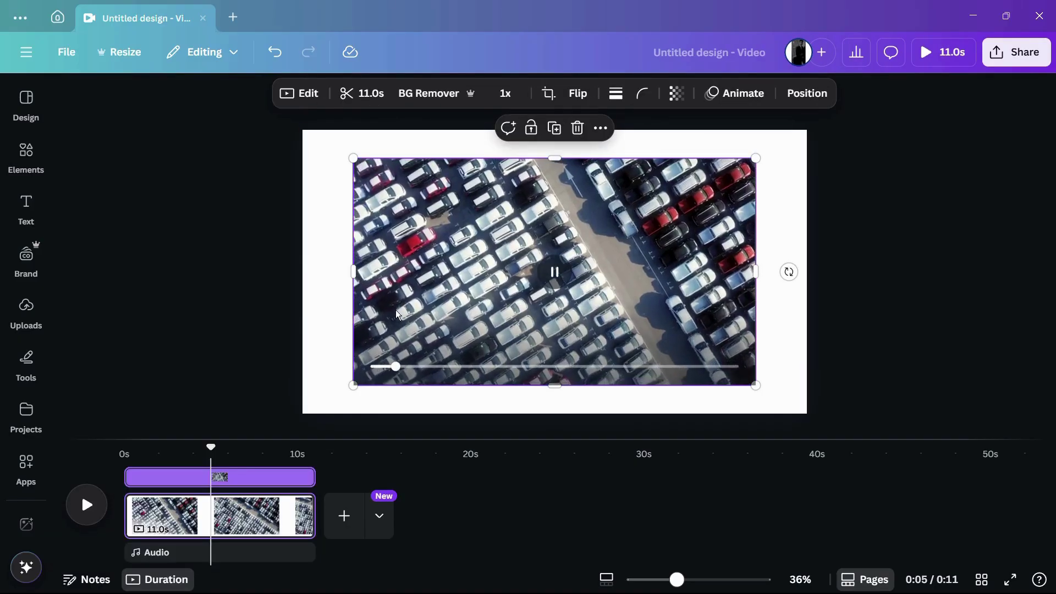
pyautogui.rightClick(372, 238)
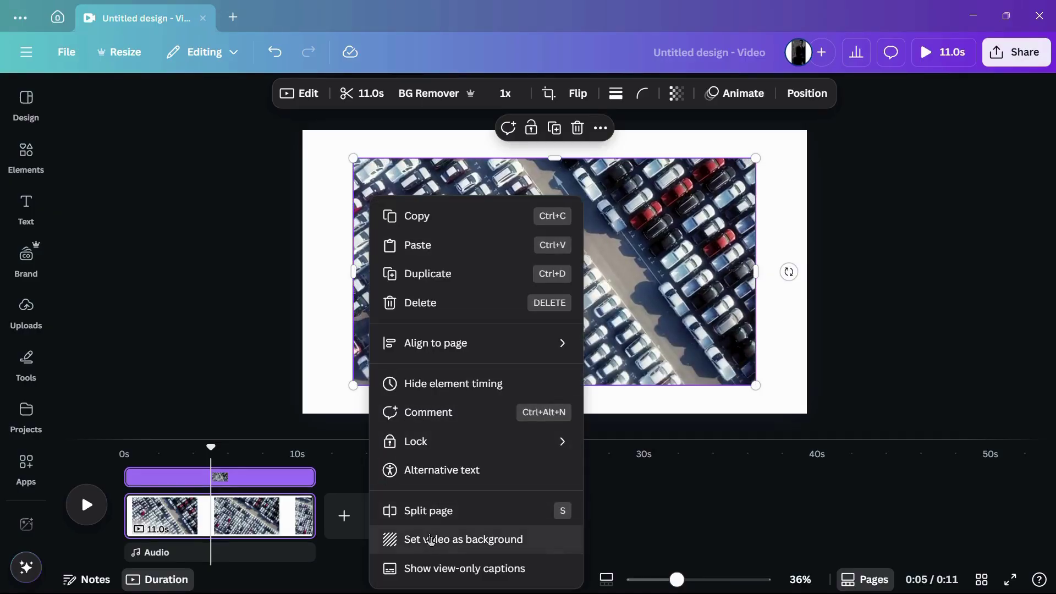
pyautogui.click(433, 539)
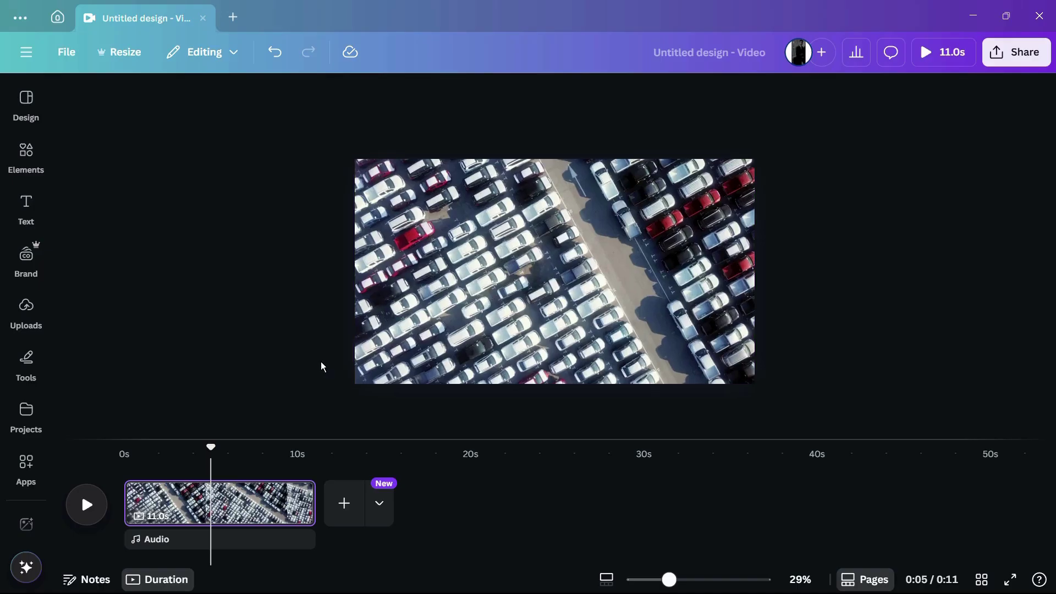
pyautogui.click(89, 517)
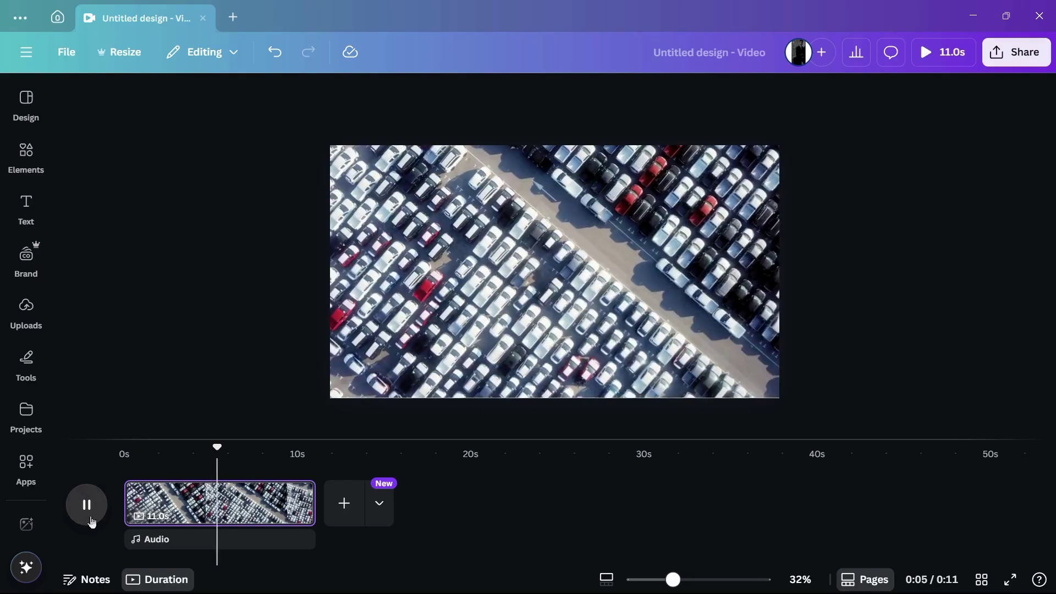
pyautogui.click(90, 513)
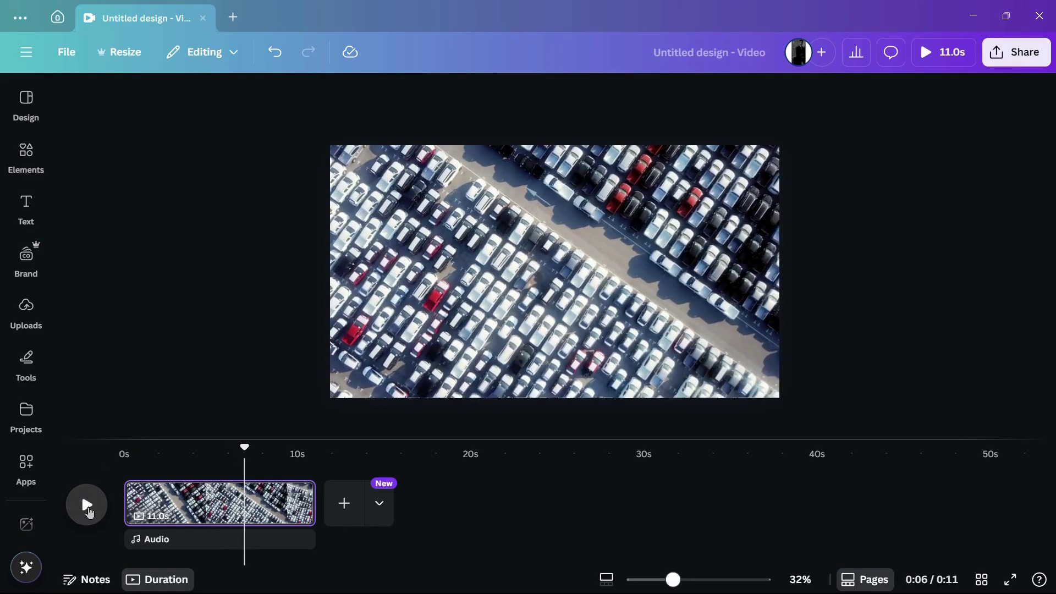
# Step: Add the red sports car graphic to the page and shrink it to a small logo-like size
pyautogui.click(25, 155)
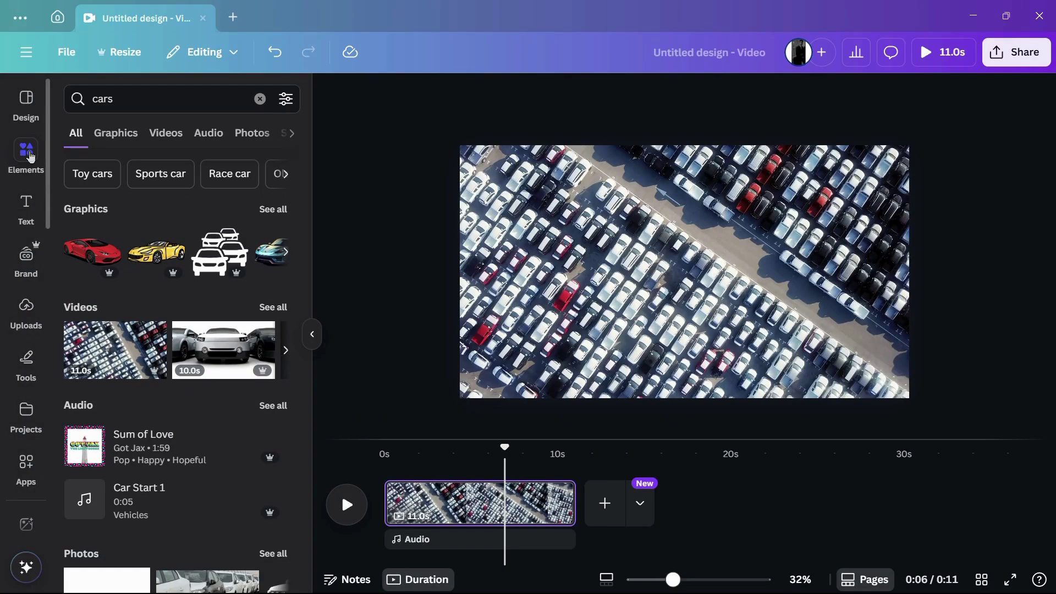
pyautogui.moveTo(87, 260)
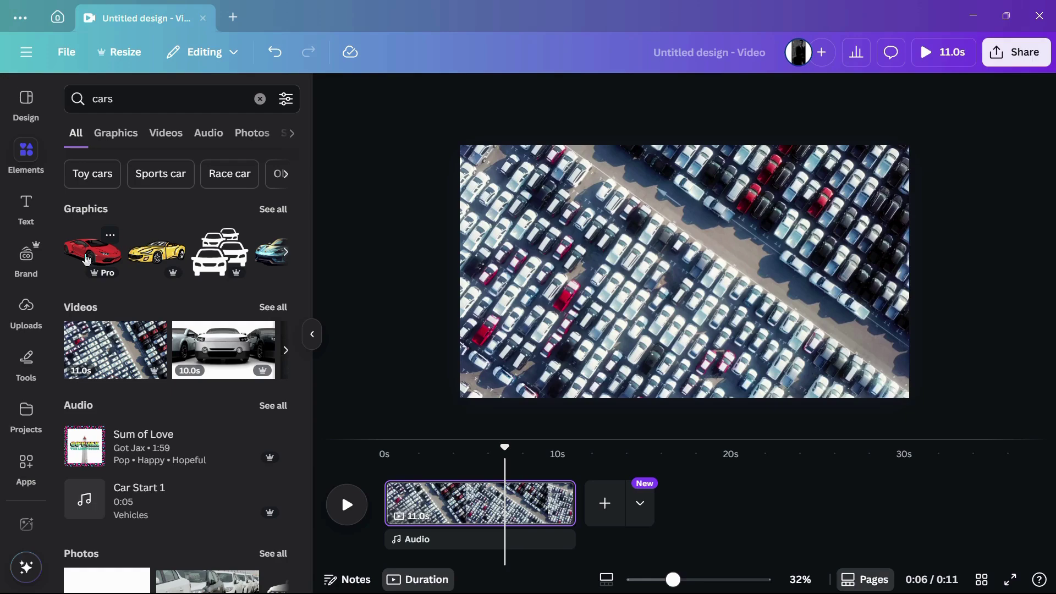
pyautogui.click(87, 260)
pyautogui.moveTo(650, 222); pyautogui.dragTo(625, 185)
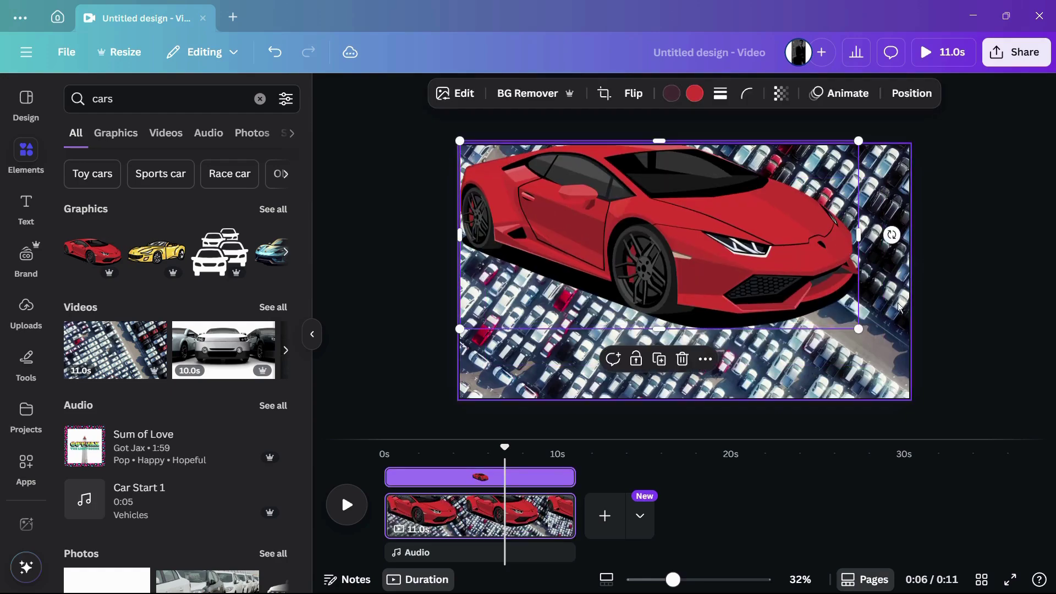
pyautogui.moveTo(859, 329); pyautogui.dragTo(516, 277)
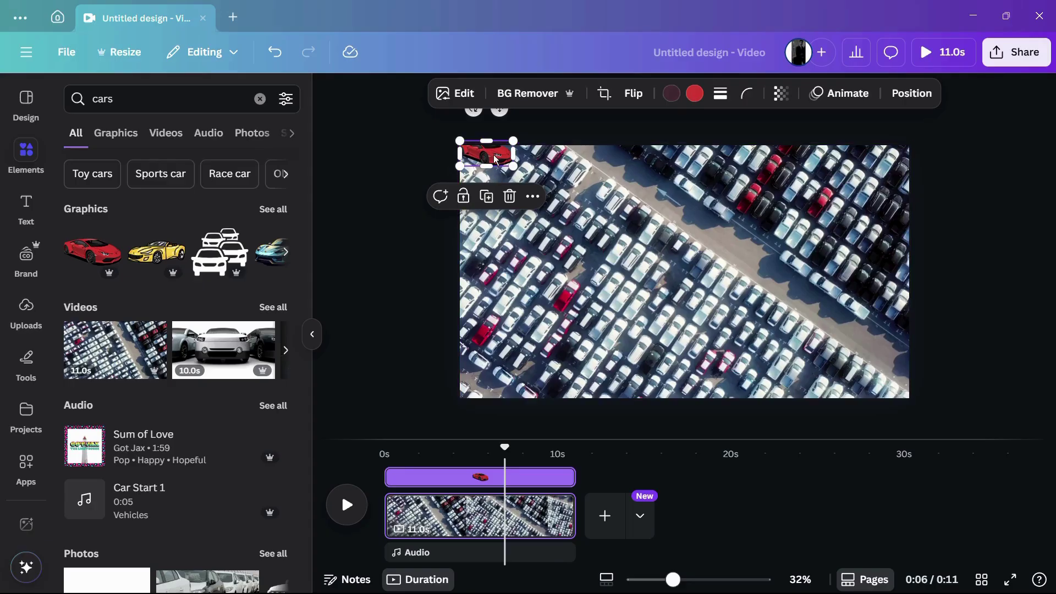
# Step: Position the small red car graphic just inside the upper-left corner of the video page
pyautogui.moveTo(495, 159); pyautogui.dragTo(500, 169)
pyautogui.click(415, 166)
pyautogui.scroll(3, 434, 162)
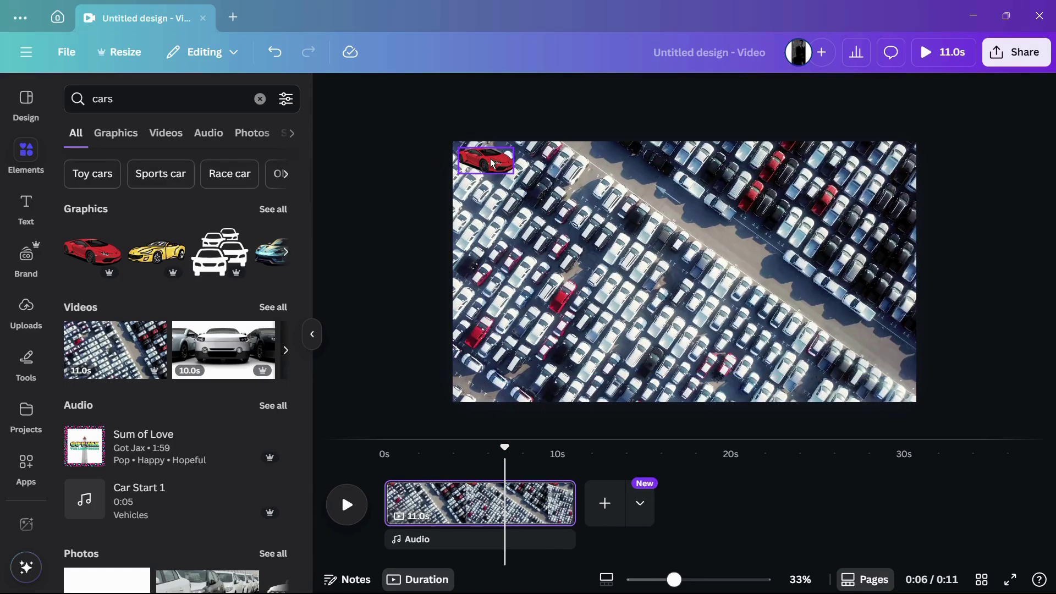
pyautogui.scroll(1, 451, 162)
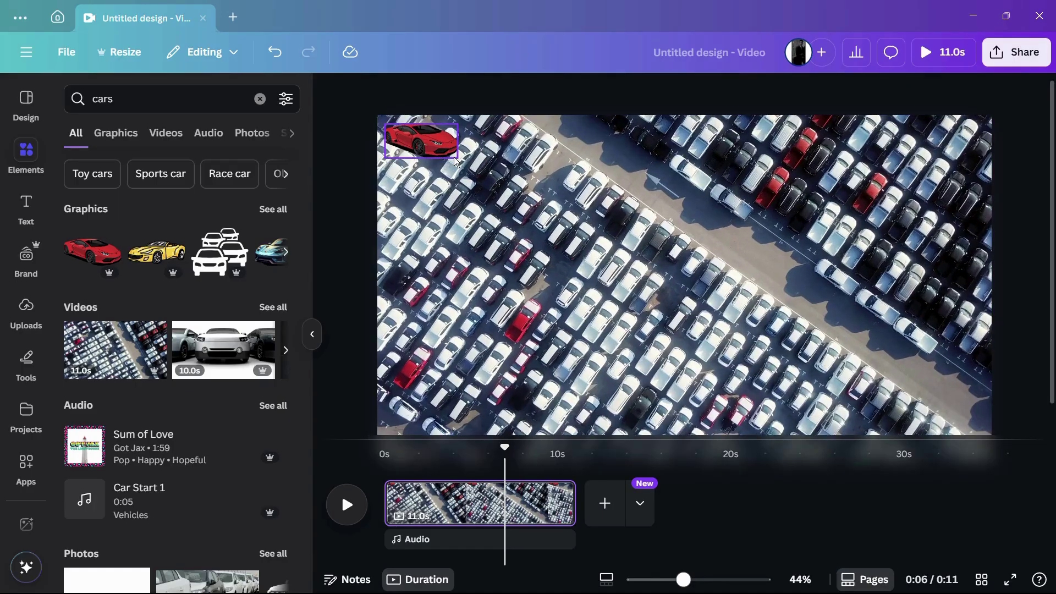
pyautogui.scroll(-2, 454, 161)
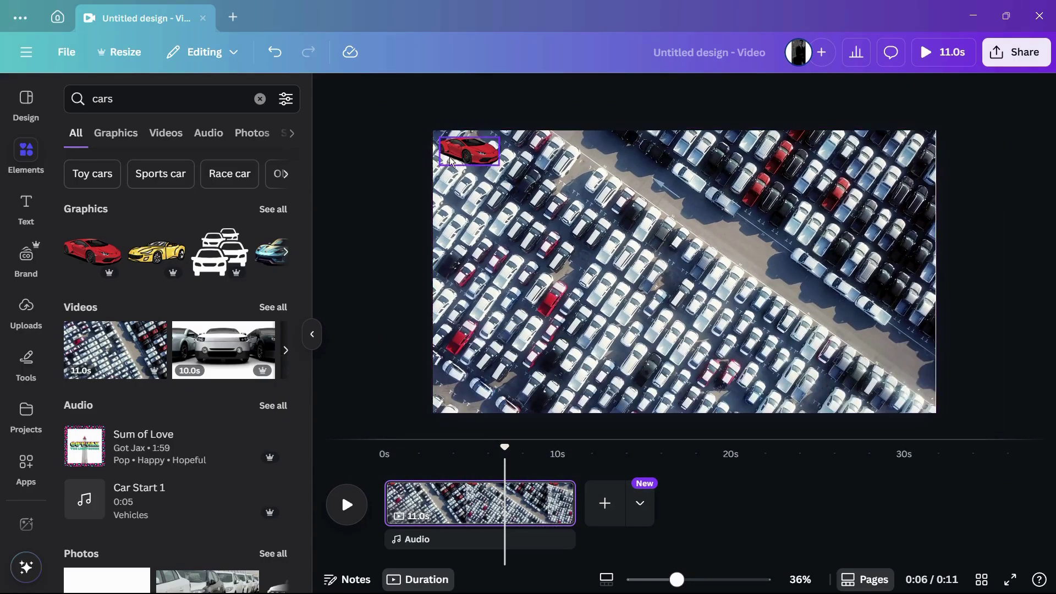
pyautogui.click(469, 157)
pyautogui.moveTo(469, 158)
pyautogui.mouseDown()
pyautogui.moveTo(511, 170)
pyautogui.moveTo(511, 181)
pyautogui.moveTo(472, 156)
pyautogui.moveTo(466, 164)
pyautogui.mouseUp()
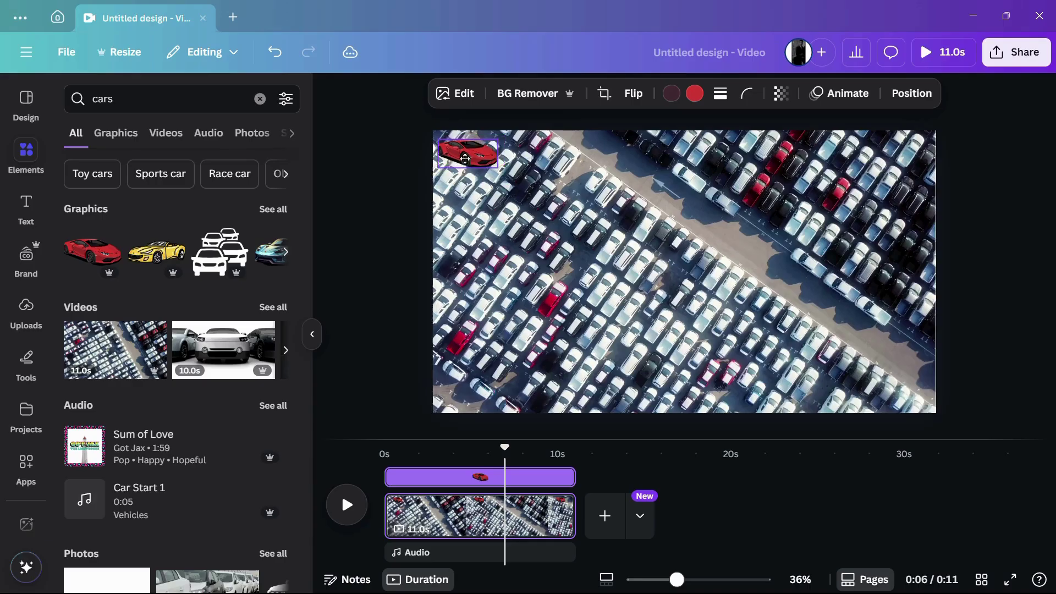
pyautogui.click(400, 131)
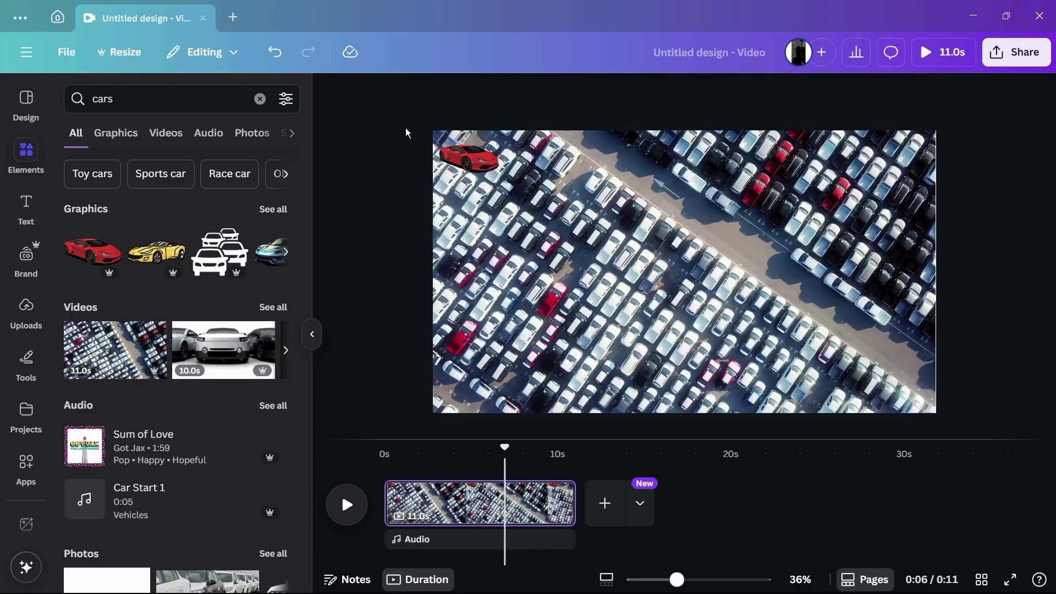
# Step: Apply the full Lock option to the red car graphic and test whether it can be moved
pyautogui.click(482, 164)
pyautogui.rightClick(481, 164)
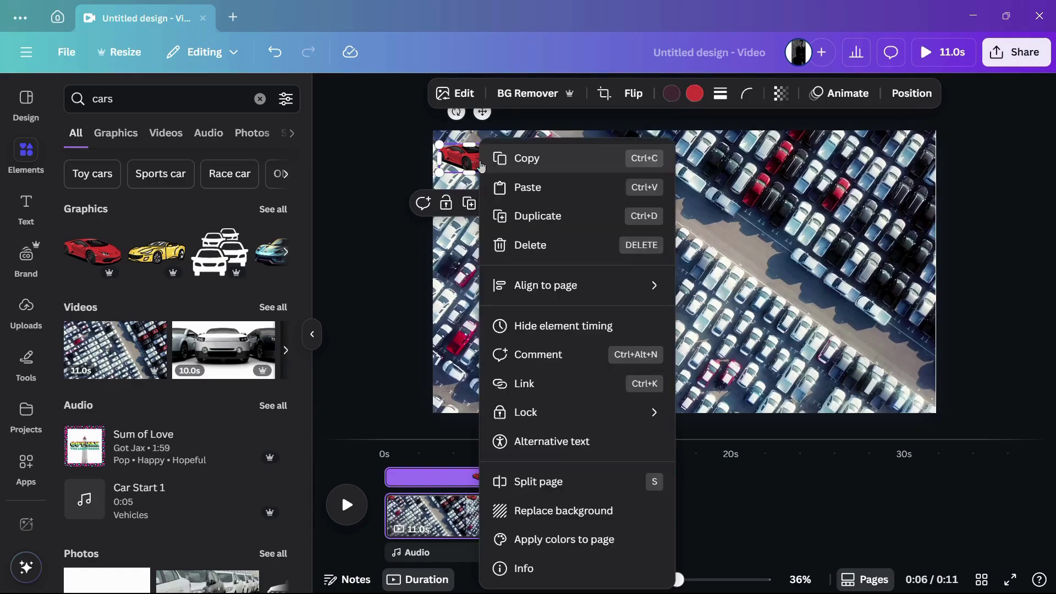
pyautogui.moveTo(525, 408)
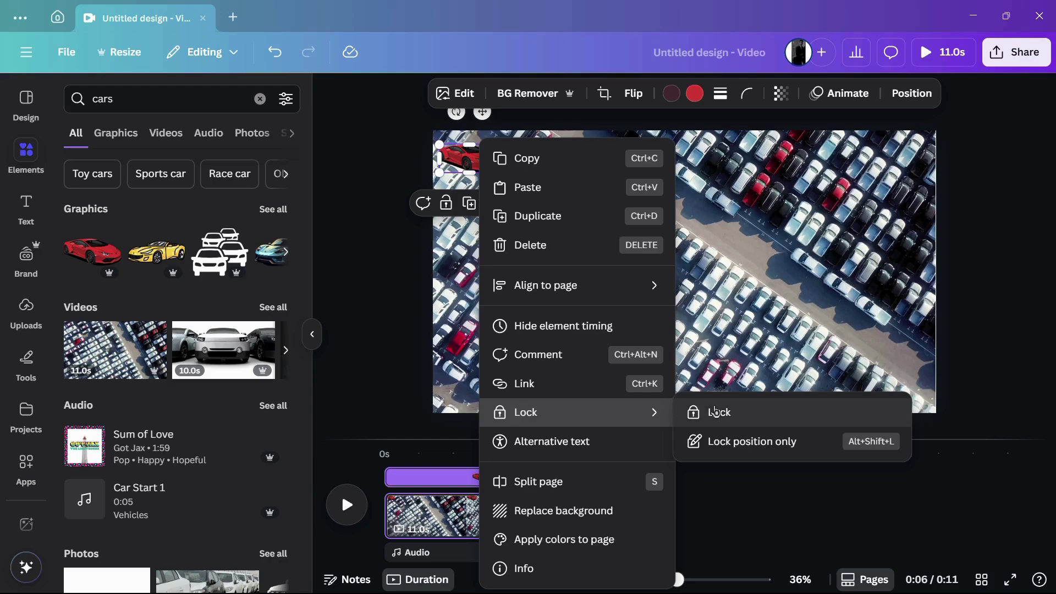
pyautogui.click(715, 412)
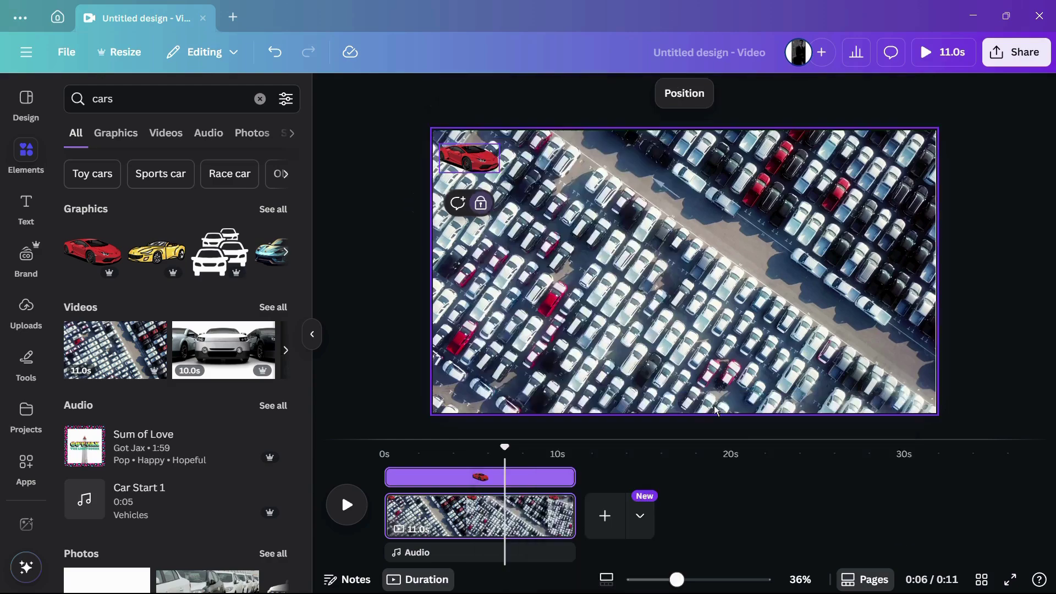
pyautogui.click(471, 158)
pyautogui.click(469, 163)
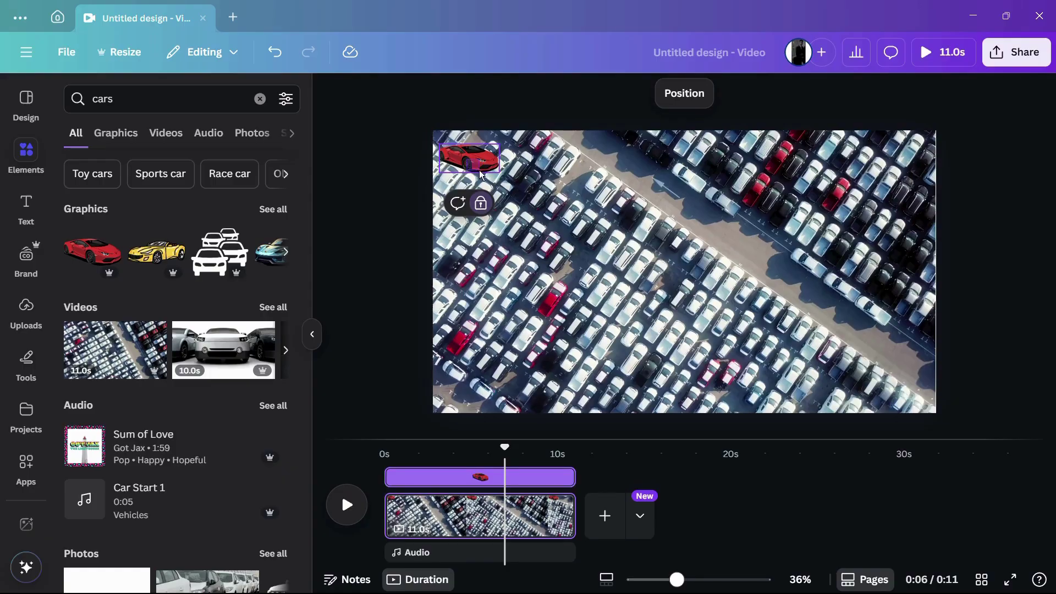
pyautogui.click(469, 161)
pyautogui.click(477, 167)
# Step: Check the options available for the locked red car graphic and unlock it
pyautogui.rightClick(476, 167)
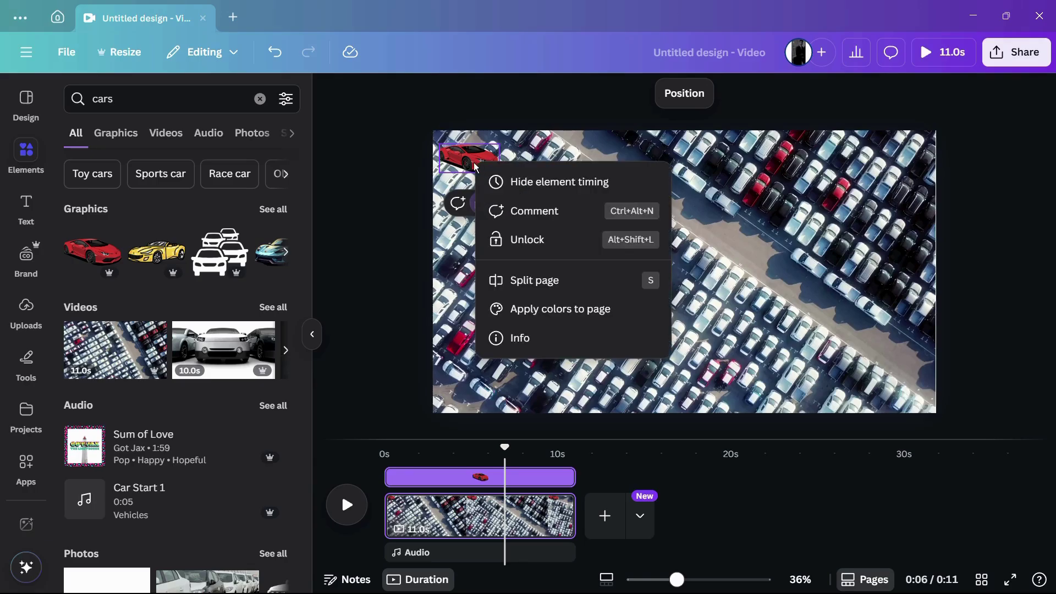
pyautogui.click(467, 165)
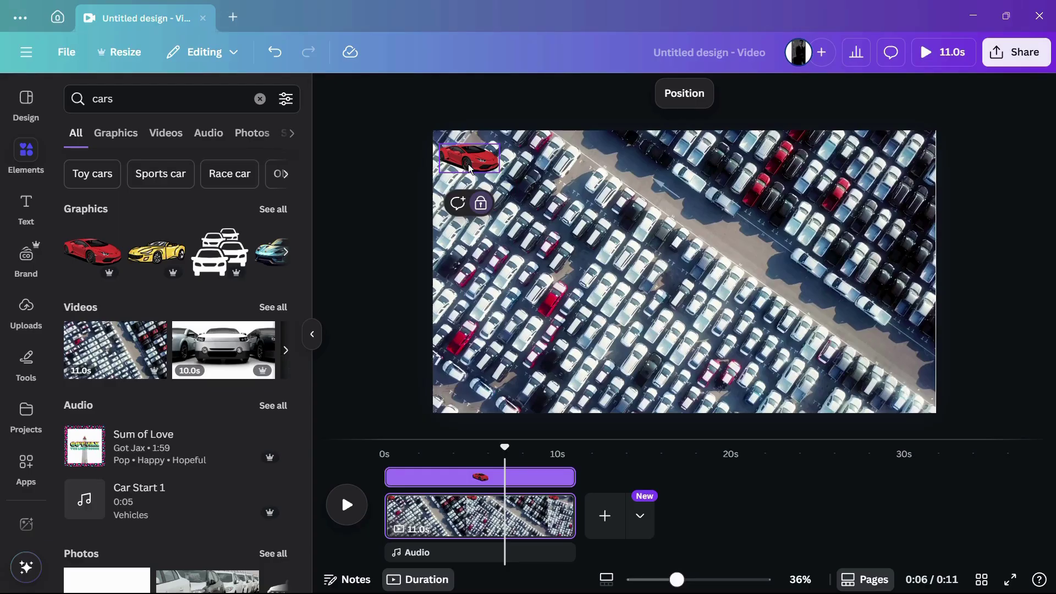
pyautogui.click(480, 203)
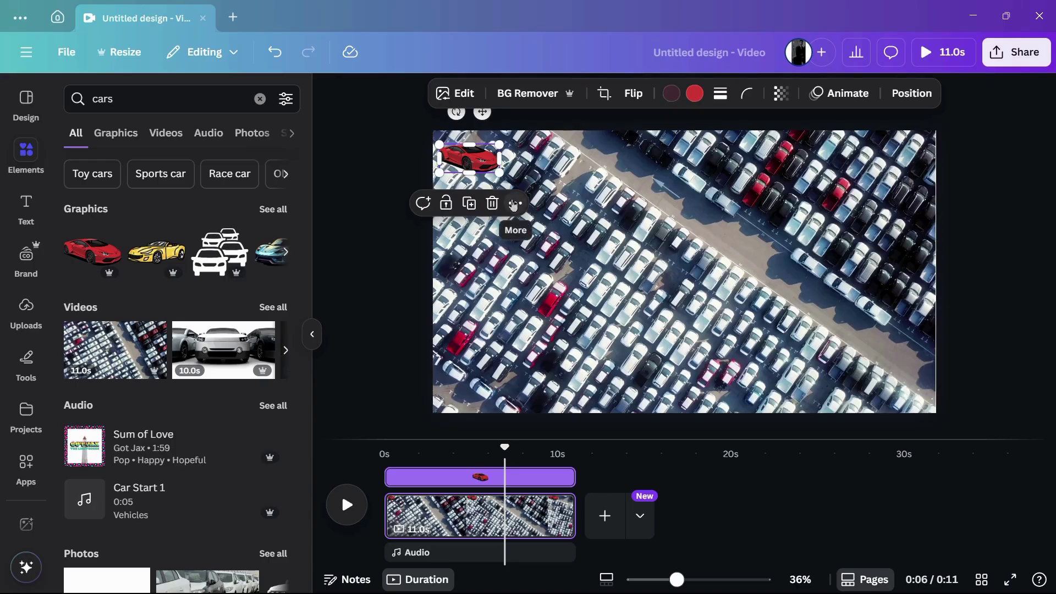
# Step: Lock only the position of the red car graphic and reselect it to check which edits are available
pyautogui.click(514, 205)
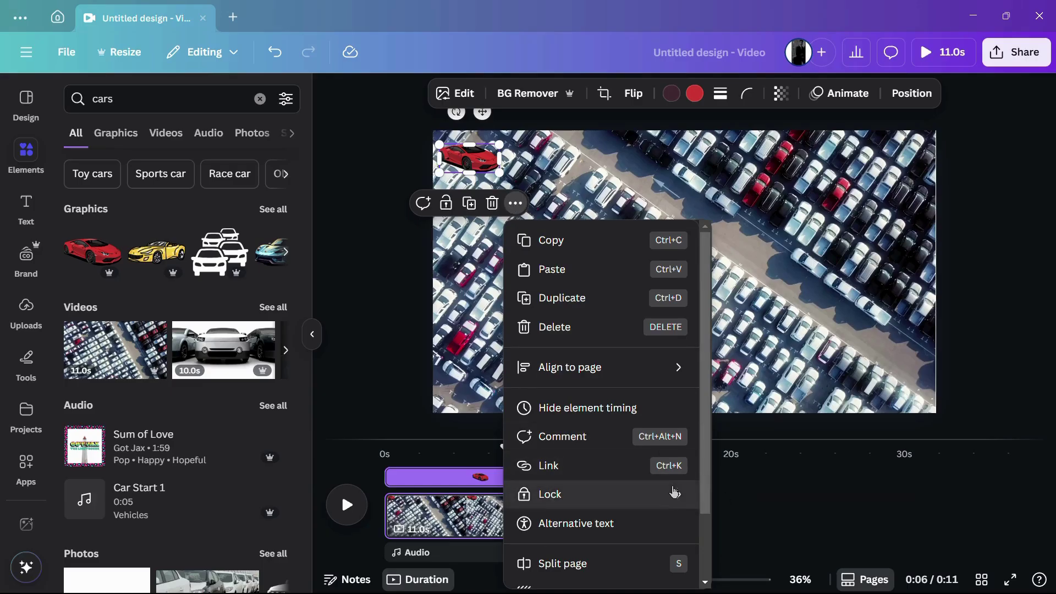
pyautogui.moveTo(690, 491)
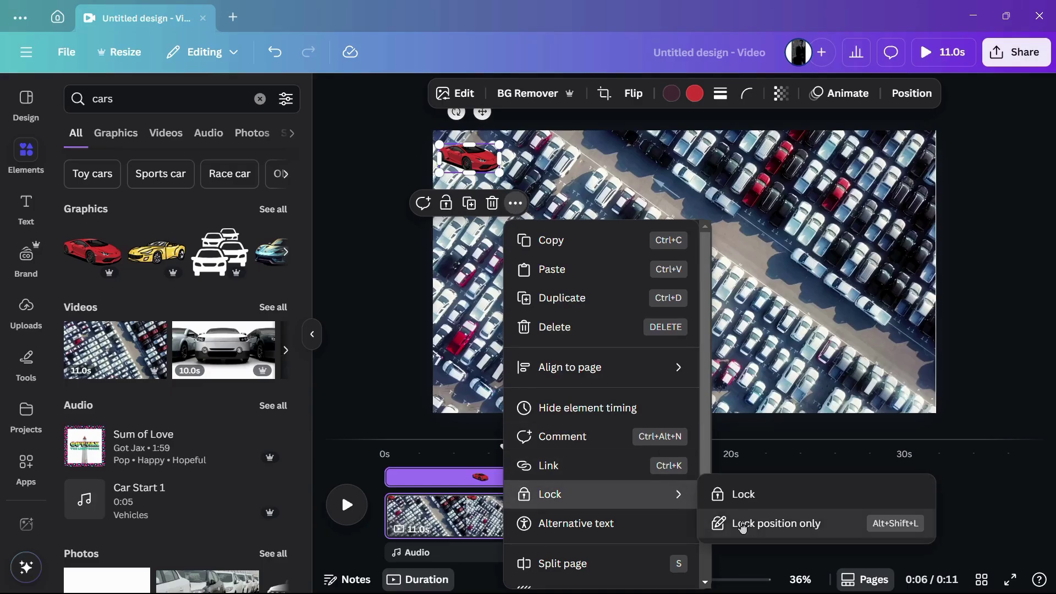
pyautogui.click(742, 525)
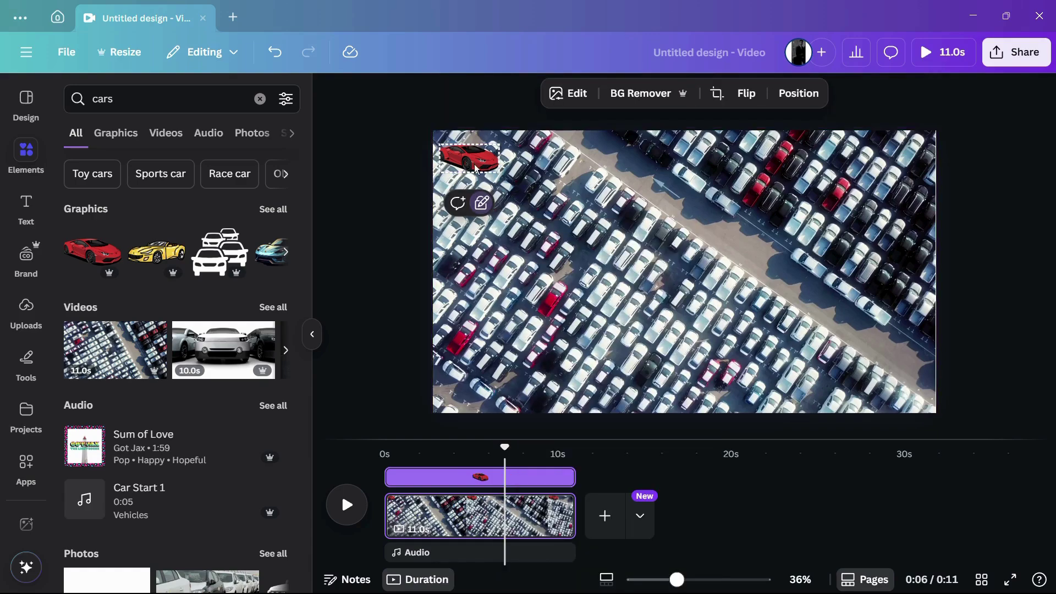
pyautogui.click(413, 152)
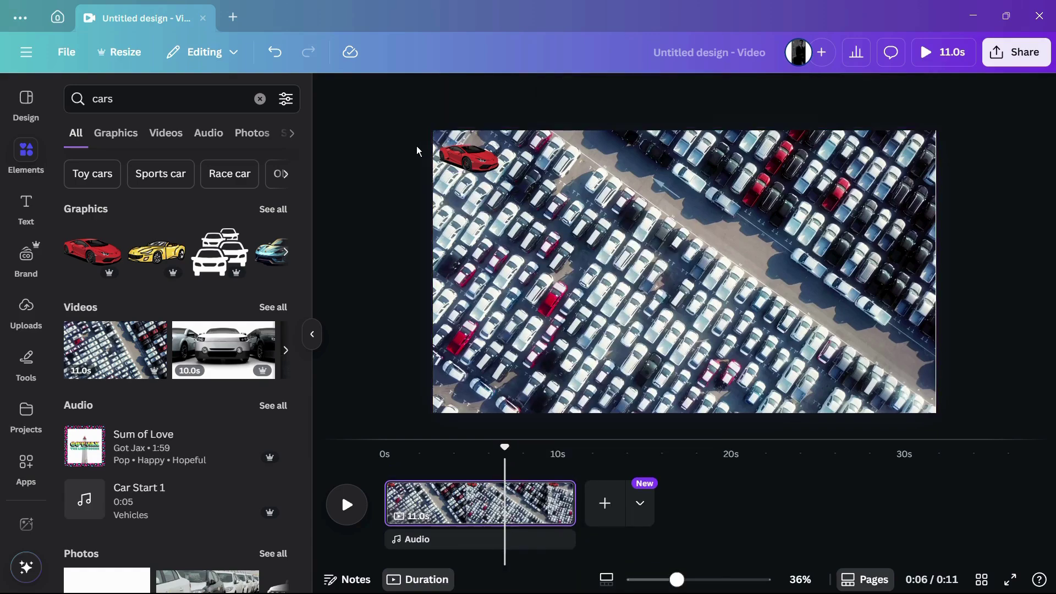
pyautogui.click(465, 164)
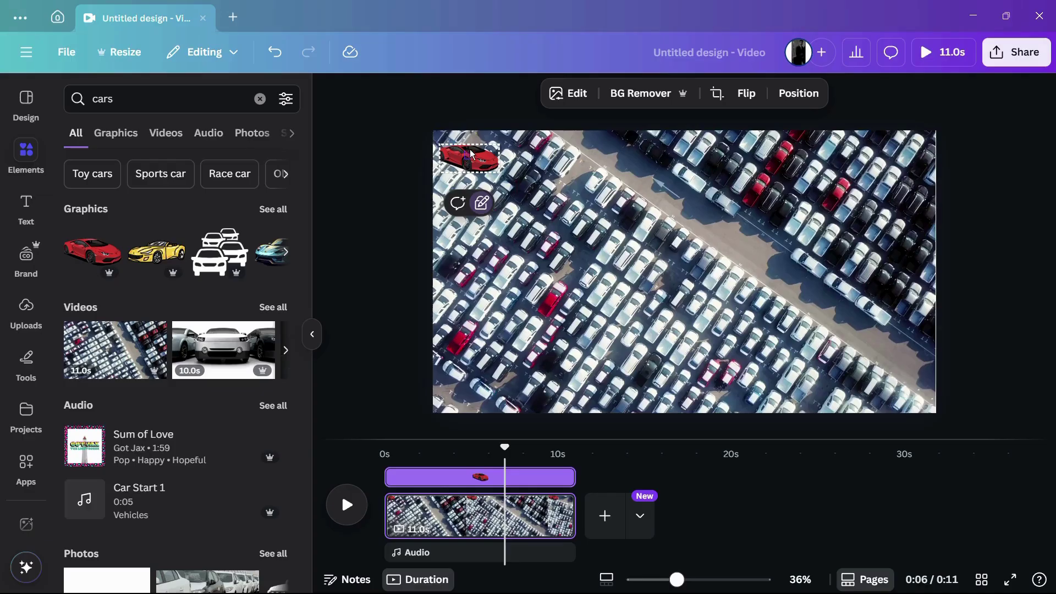
pyautogui.click(470, 154)
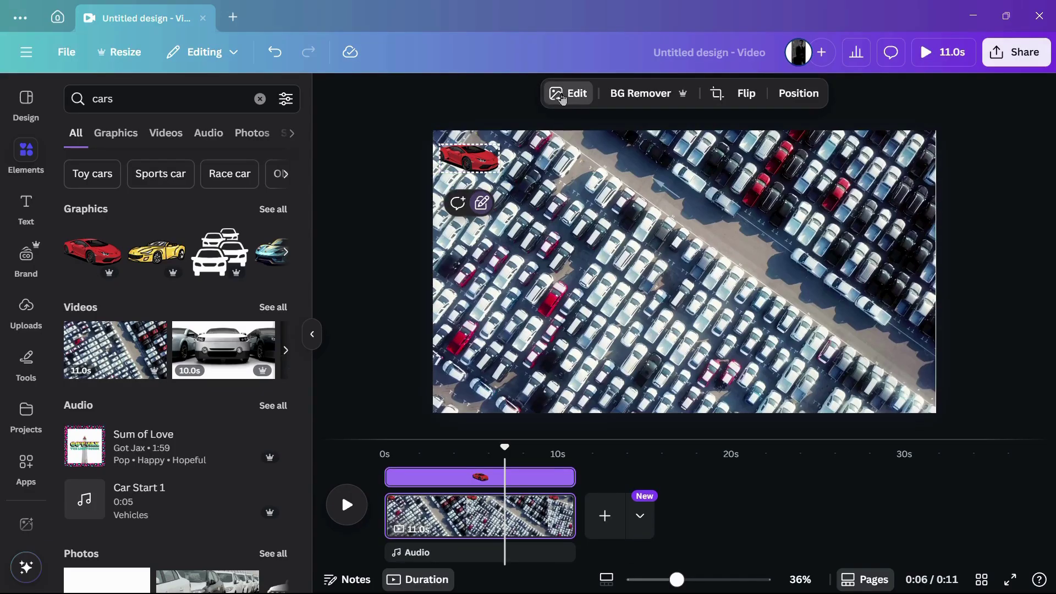
# Step: Check the image editing options and context options available for the position-locked red car graphic
pyautogui.click(562, 99)
pyautogui.click(278, 94)
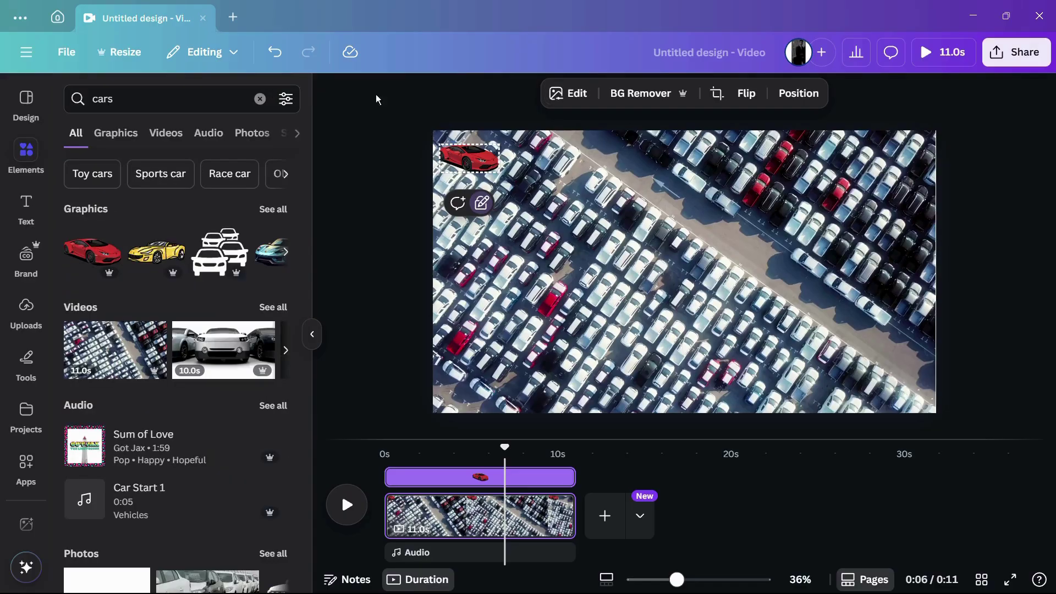
pyautogui.rightClick(452, 153)
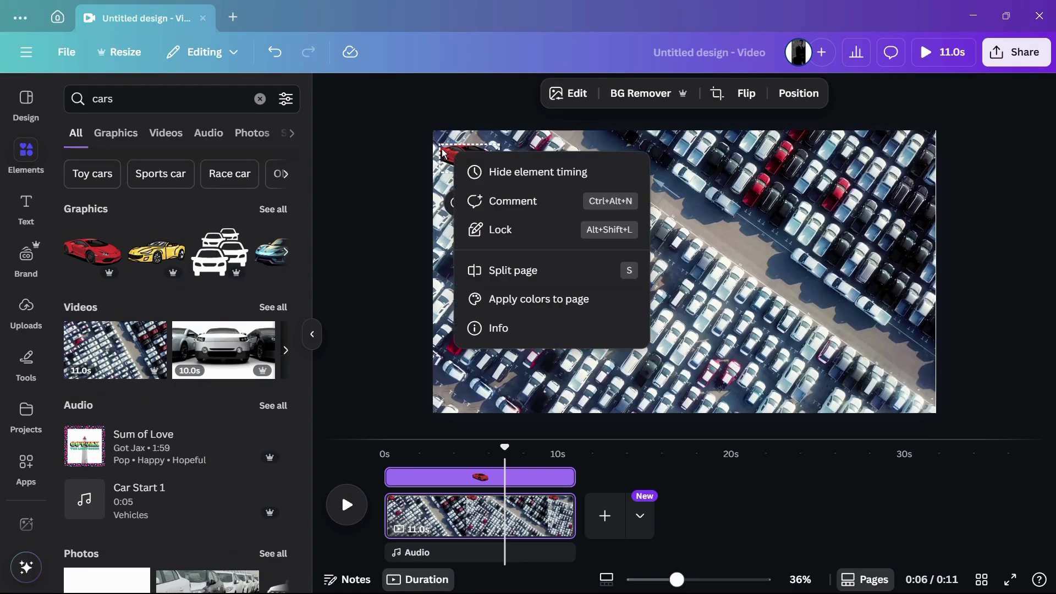
pyautogui.click(443, 154)
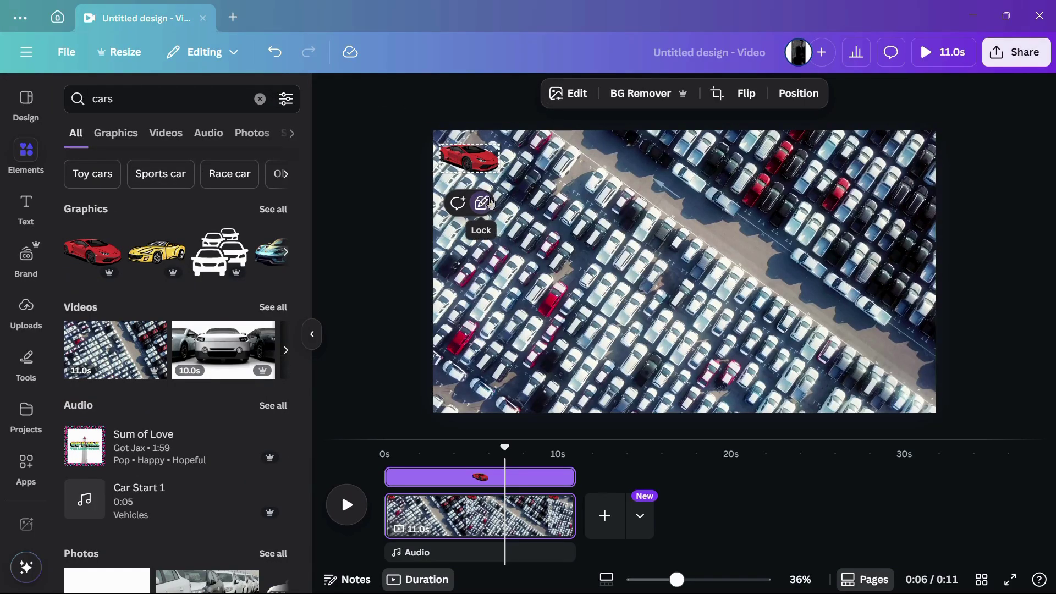
# Step: Switch the red car graphic through full lock to unlocked and enlarge it slightly from its lower-right corner
pyautogui.click(487, 206)
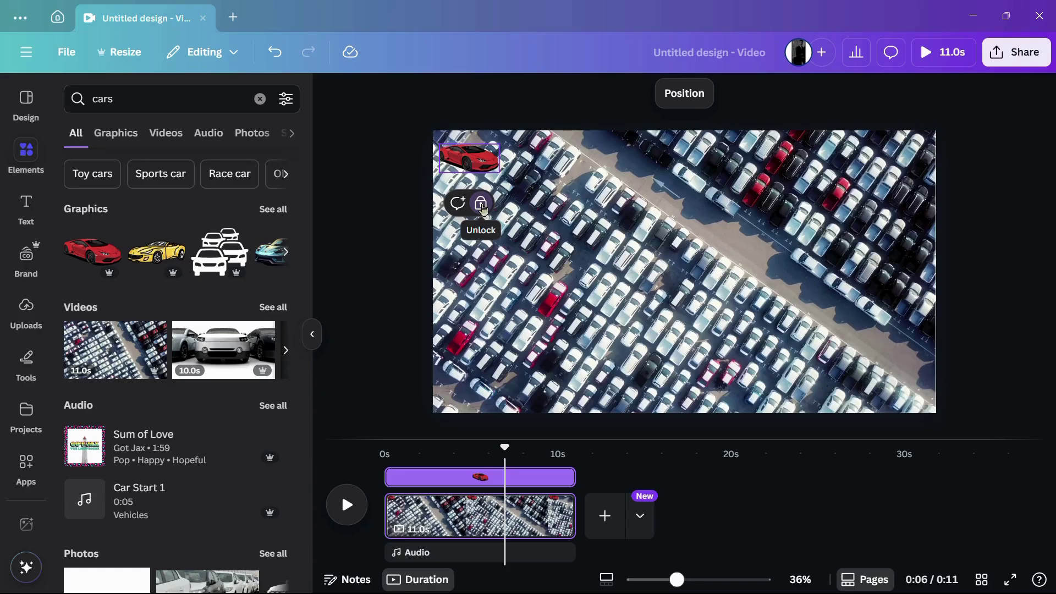
pyautogui.click(481, 205)
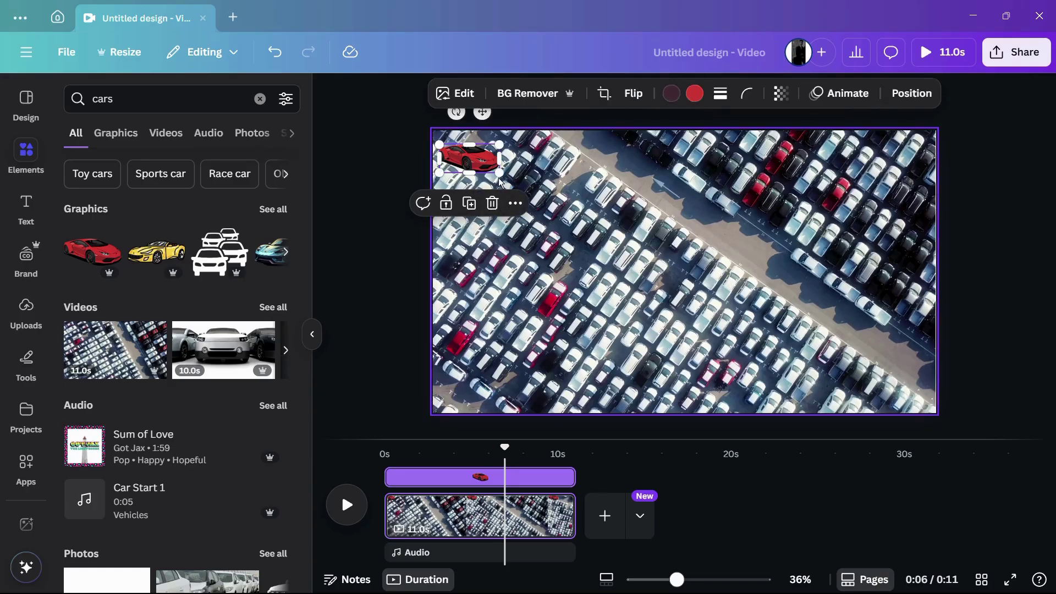
pyautogui.moveTo(507, 176); pyautogui.dragTo(523, 191)
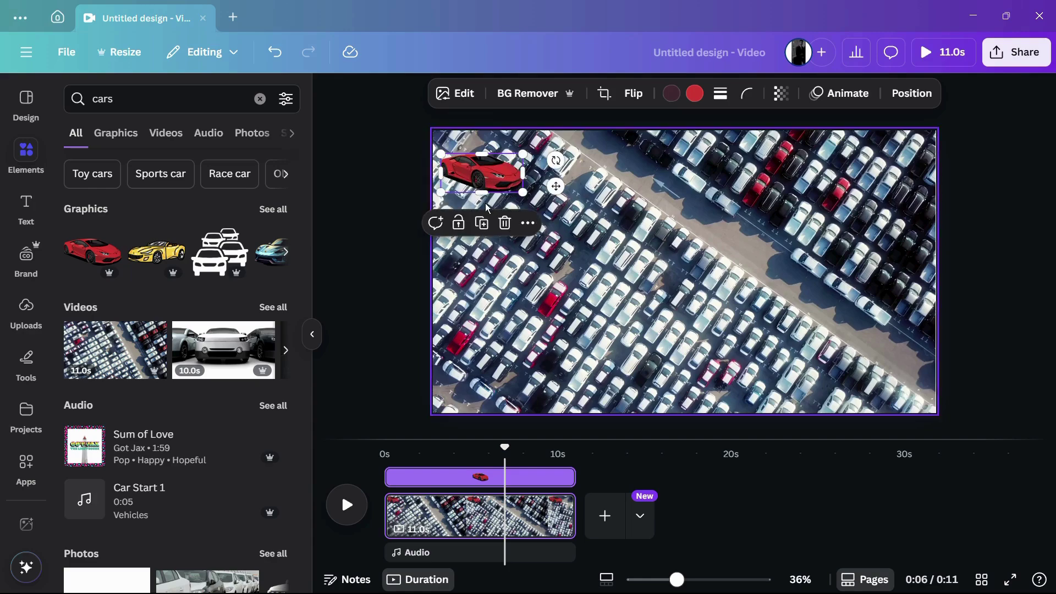
pyautogui.click(409, 181)
# Step: Cycle the enlarged car graphic through position-only lock, full lock and back to unlocked, leaving it deselected
pyautogui.click(478, 171)
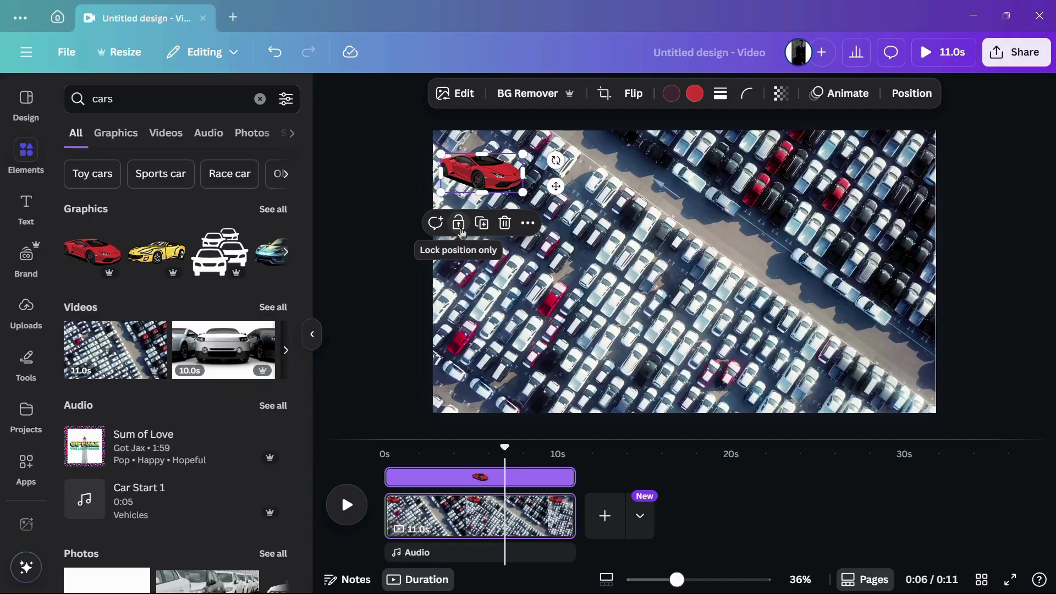
pyautogui.click(460, 227)
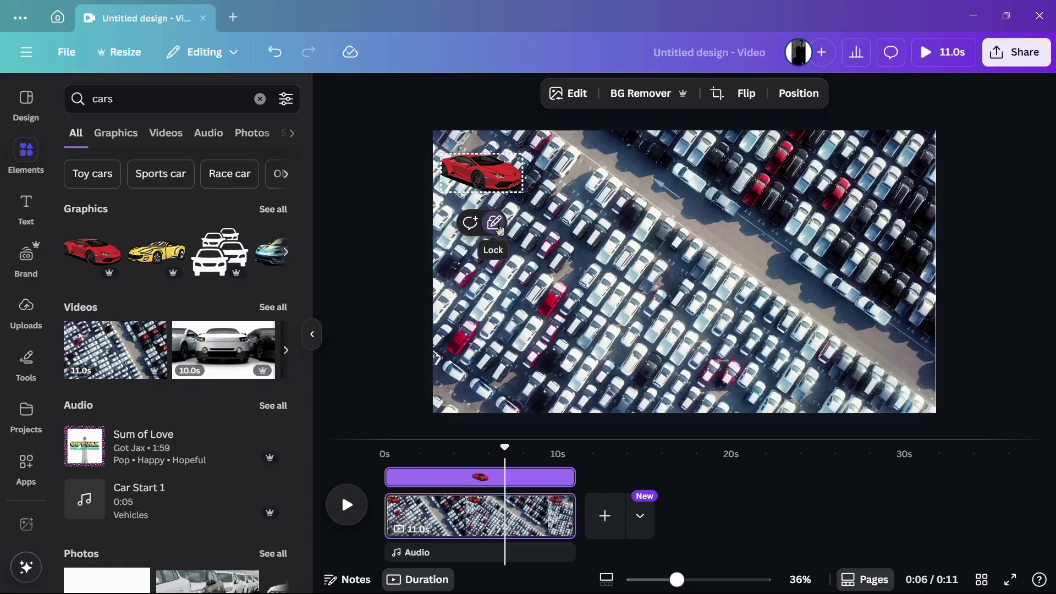
pyautogui.click(495, 223)
pyautogui.click(493, 223)
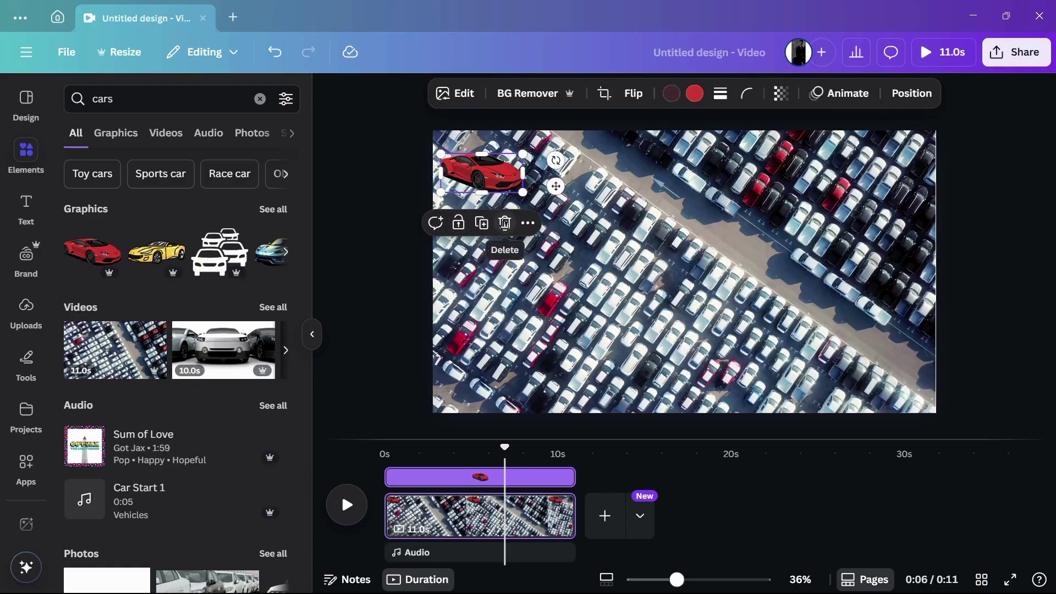
pyautogui.click(413, 201)
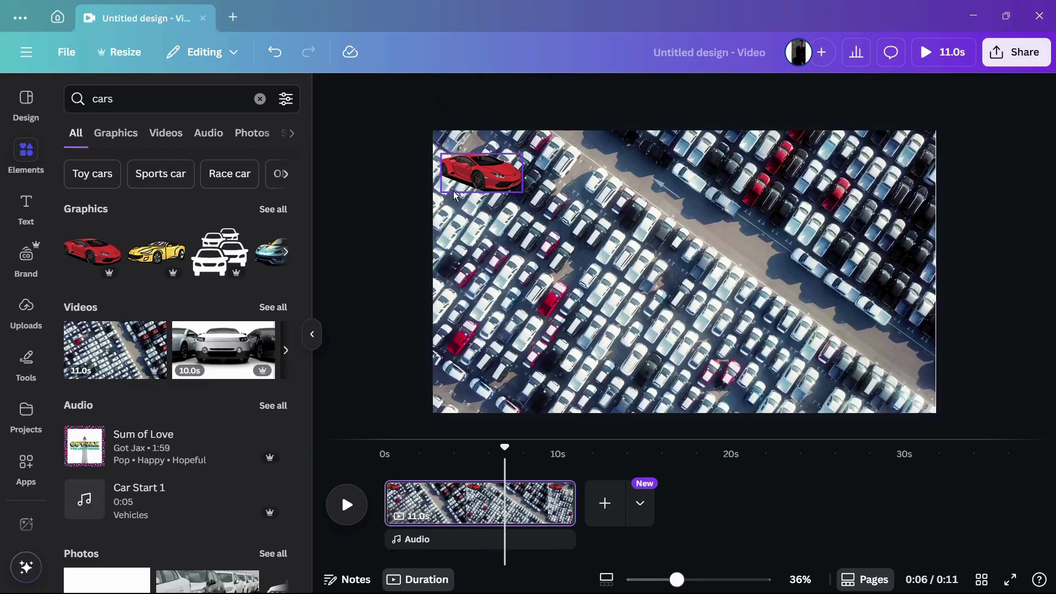